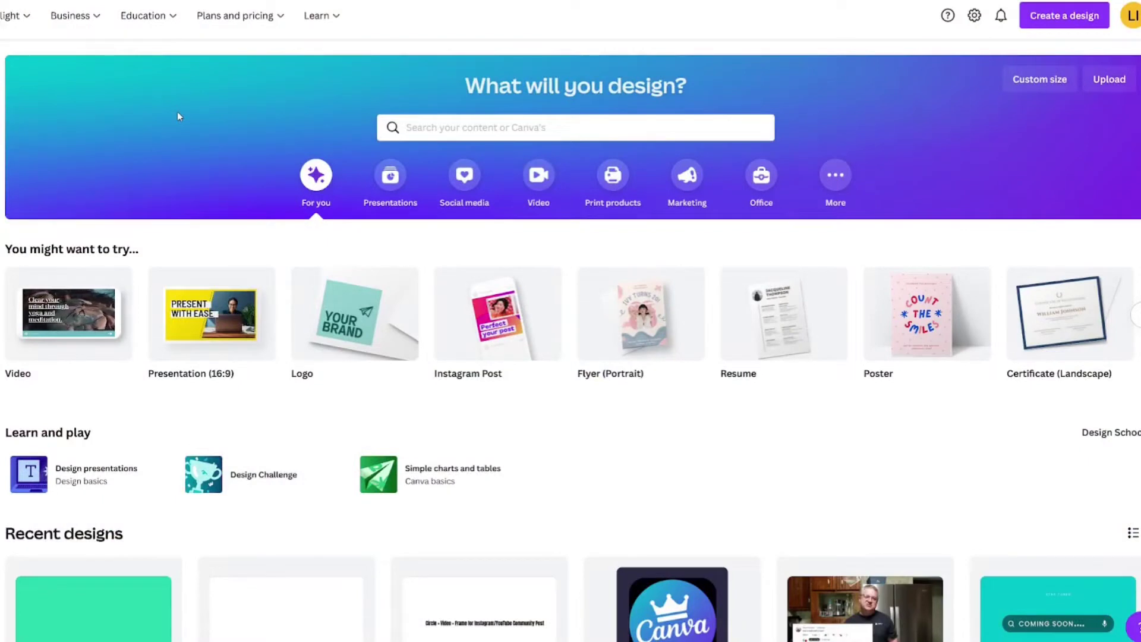
Step: Create a blank 1920 × 1080 px video design from the Video category
{"action": "left_click", "coordinate": [543, 183]}
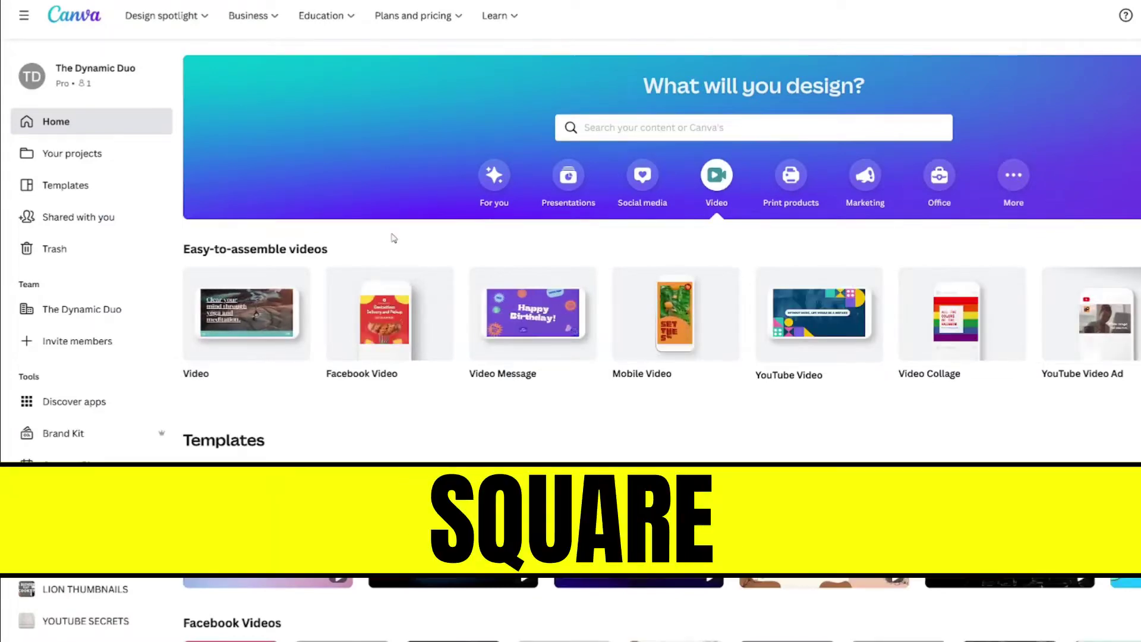
{"action": "mouse_move", "coordinate": [234, 339]}
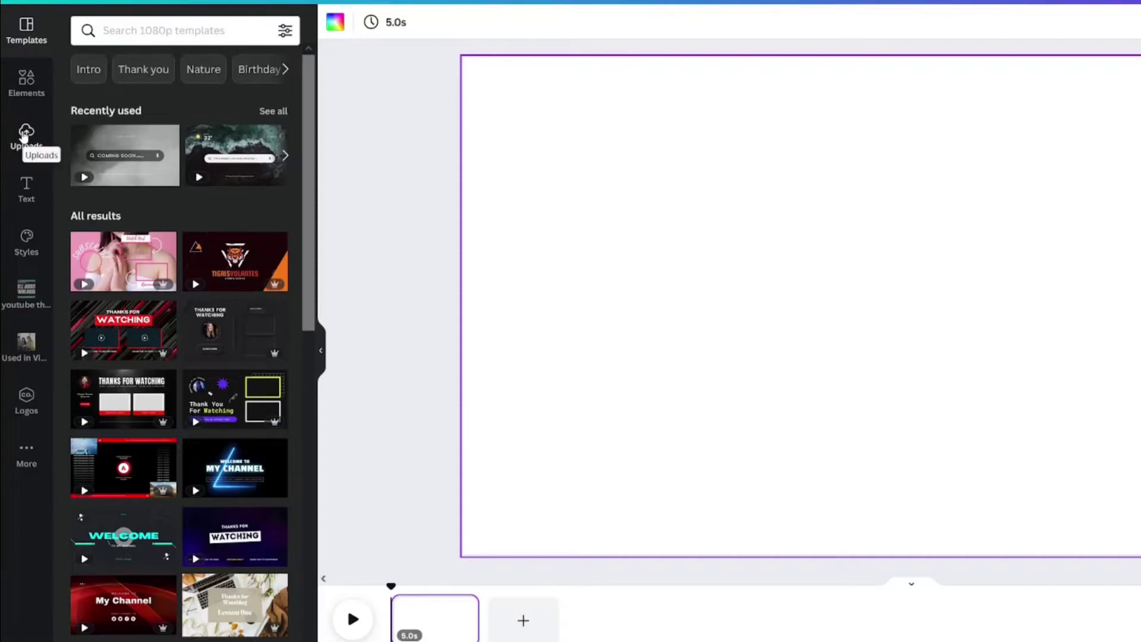
Step: Upload word & image assets.mp4 from the Downloads folder into Uploads
{"action": "left_click", "coordinate": [24, 136]}
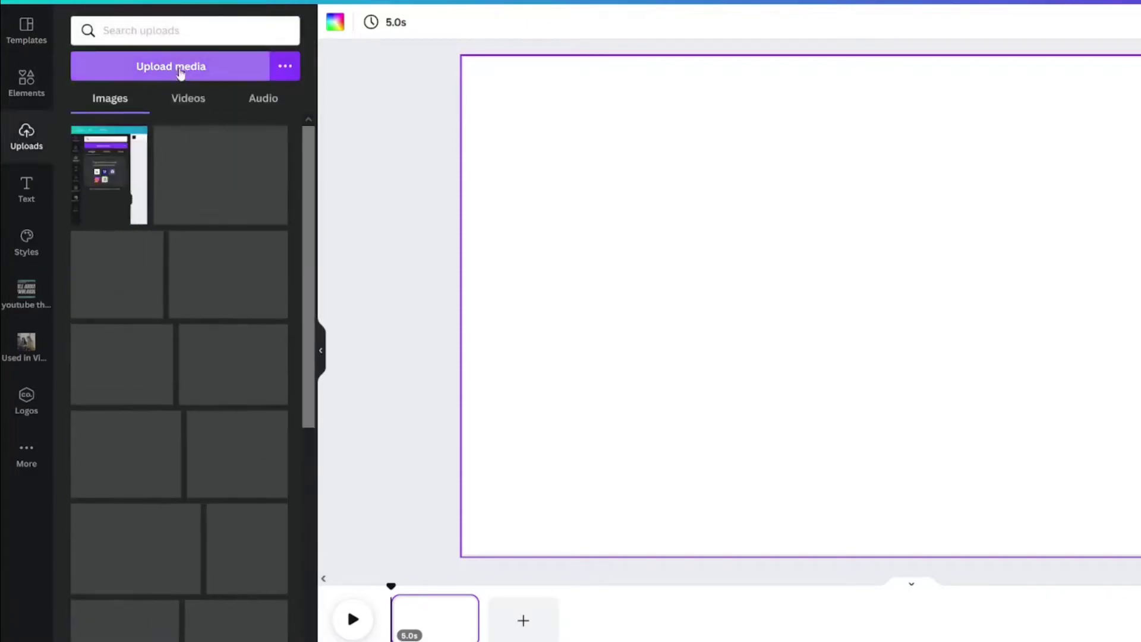
{"action": "left_click", "coordinate": [187, 67]}
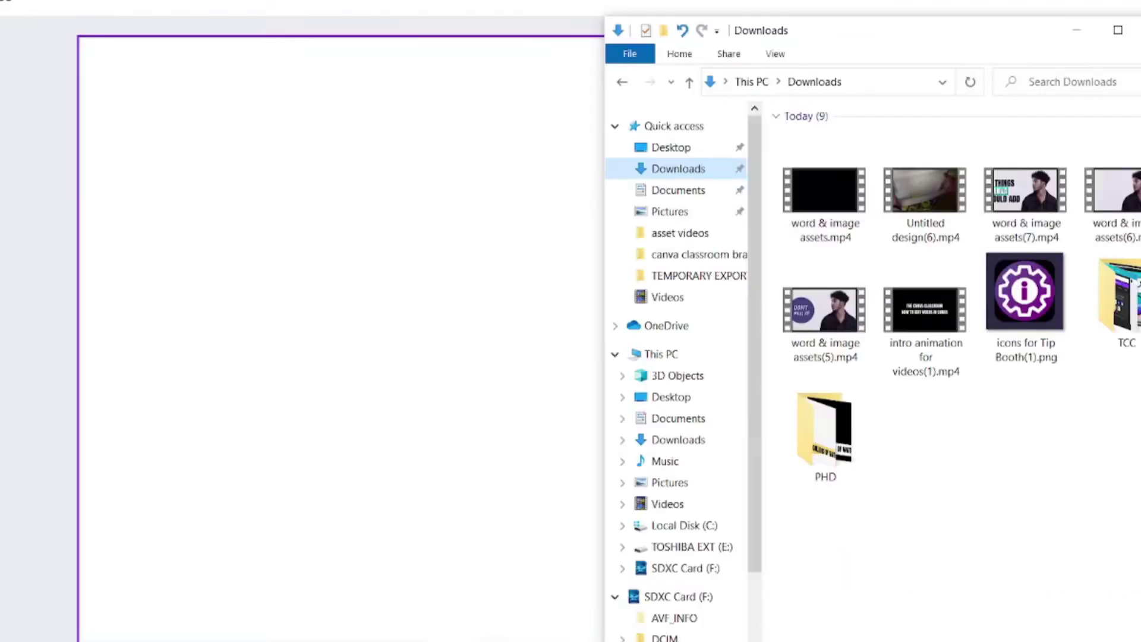
{"action": "left_click_drag", "start_coordinate": [831, 197], "coordinate": [309, 274]}
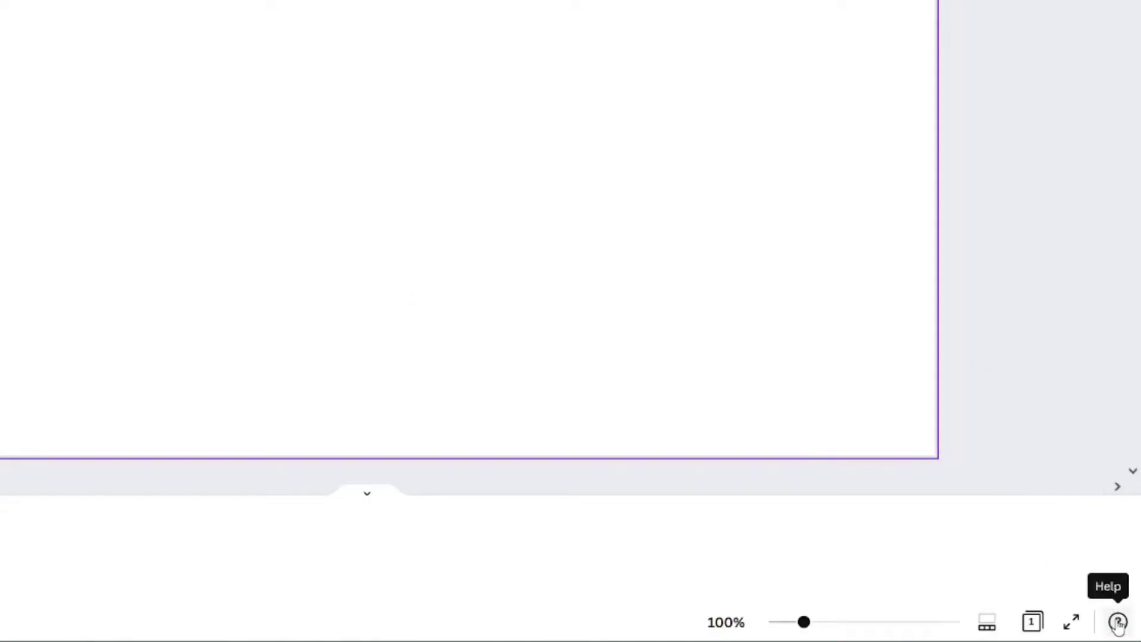
Step: Search help for 'upload mp4' and read the 'Upload formats and requirements' article
{"action": "left_click", "coordinate": [1115, 623]}
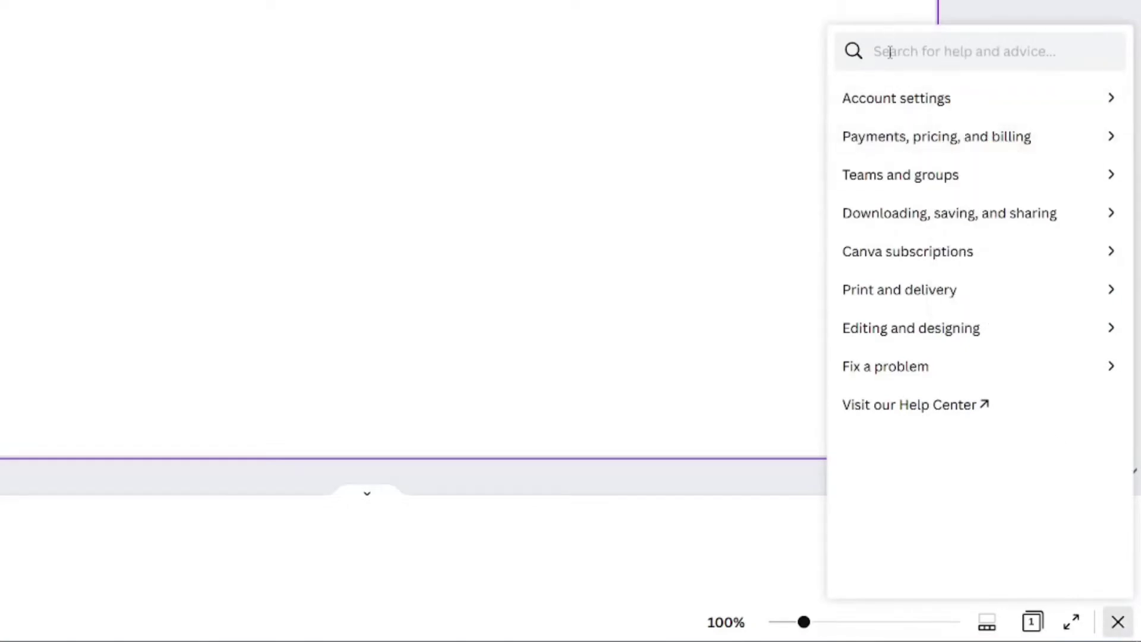
{"action": "type", "text": "upload mpr"}
{"action": "key", "text": "BackSpace"}
{"action": "type", "text": "4"}
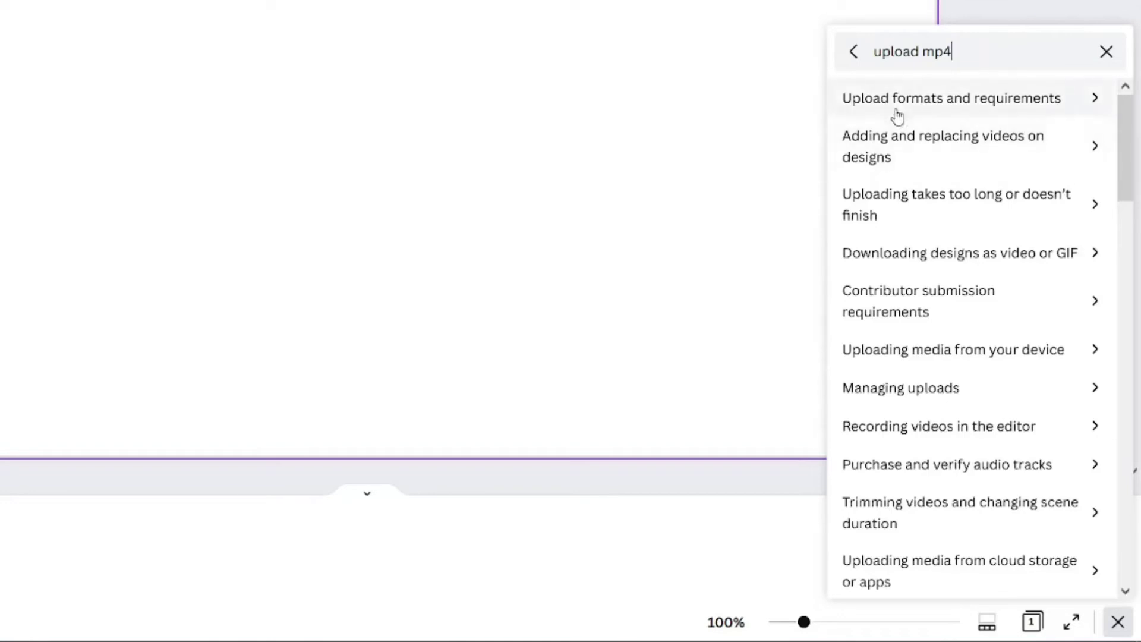
{"action": "left_click", "coordinate": [901, 104]}
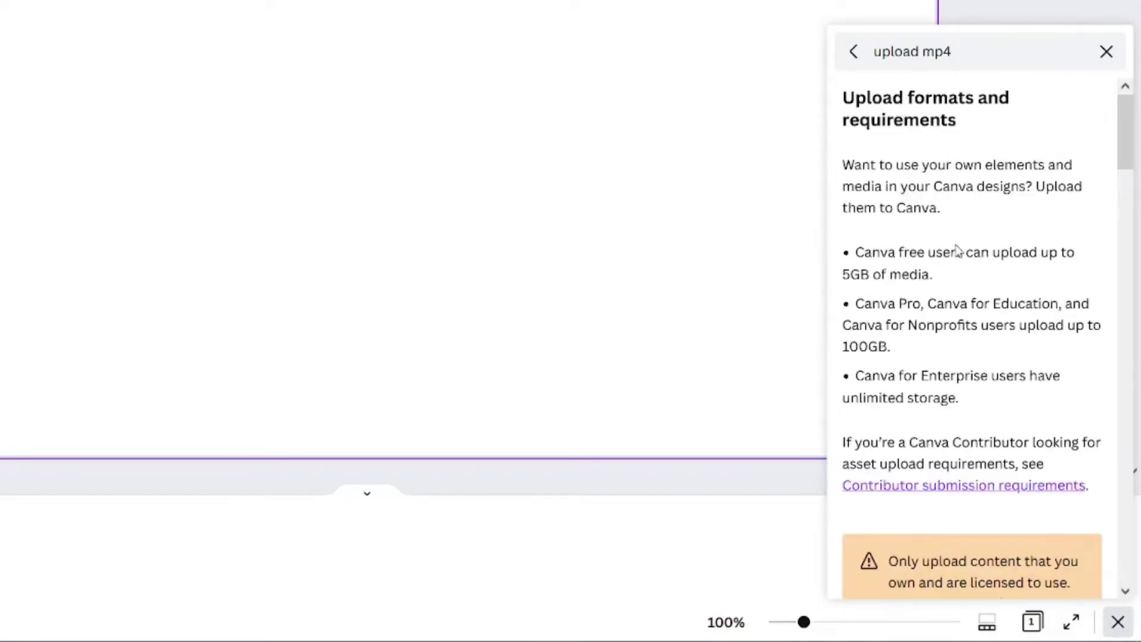
{"action": "scroll", "coordinate": [962, 261], "scroll_direction": "down", "scroll_amount": 6}
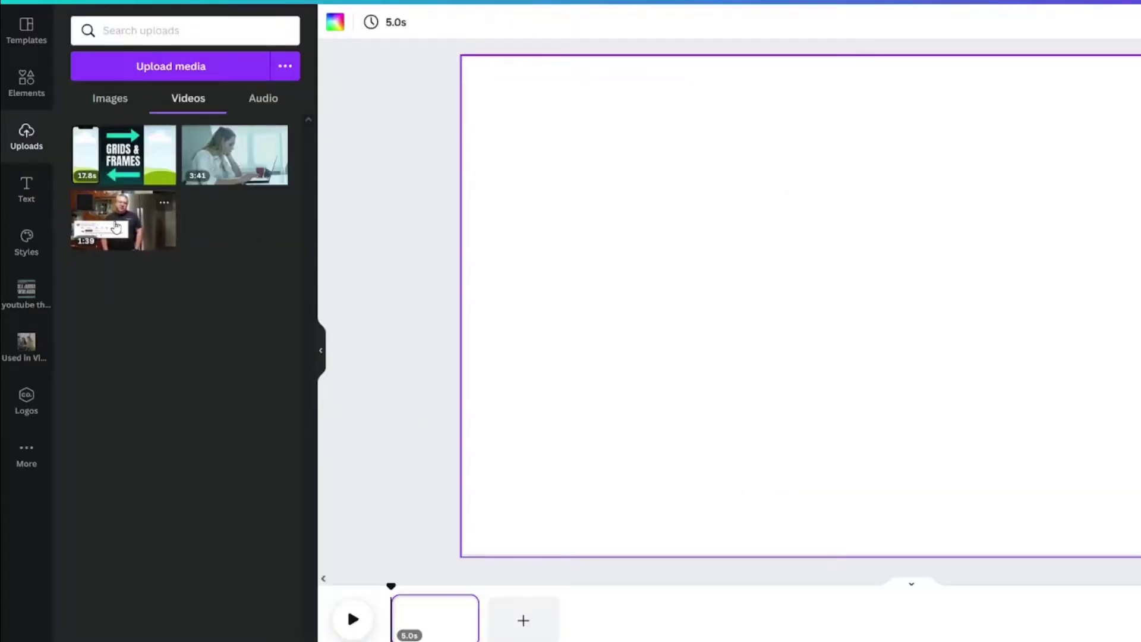
Step: Set the 1:39 kitchen video as the page background and play the preview
{"action": "left_click", "coordinate": [114, 226]}
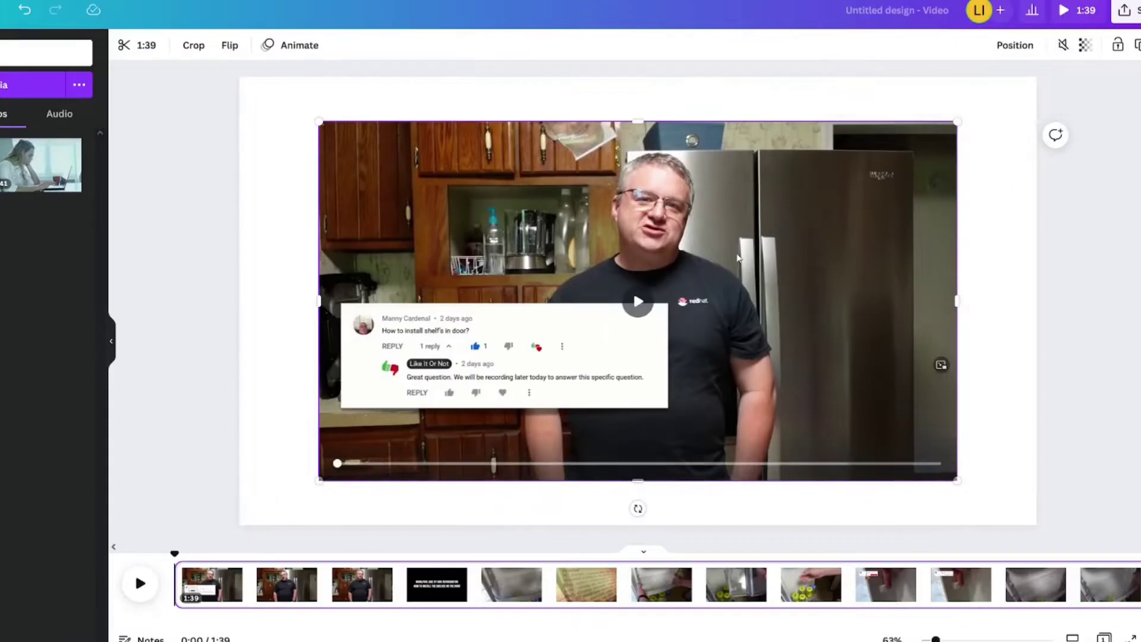
{"action": "right_click", "coordinate": [1016, 262]}
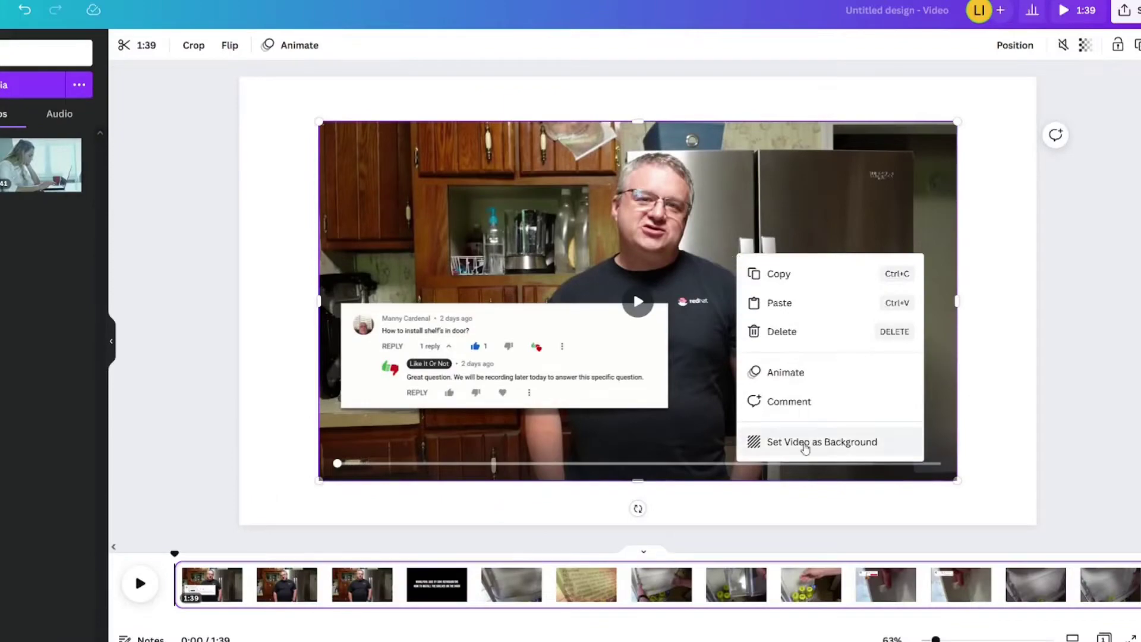
{"action": "left_click", "coordinate": [805, 453]}
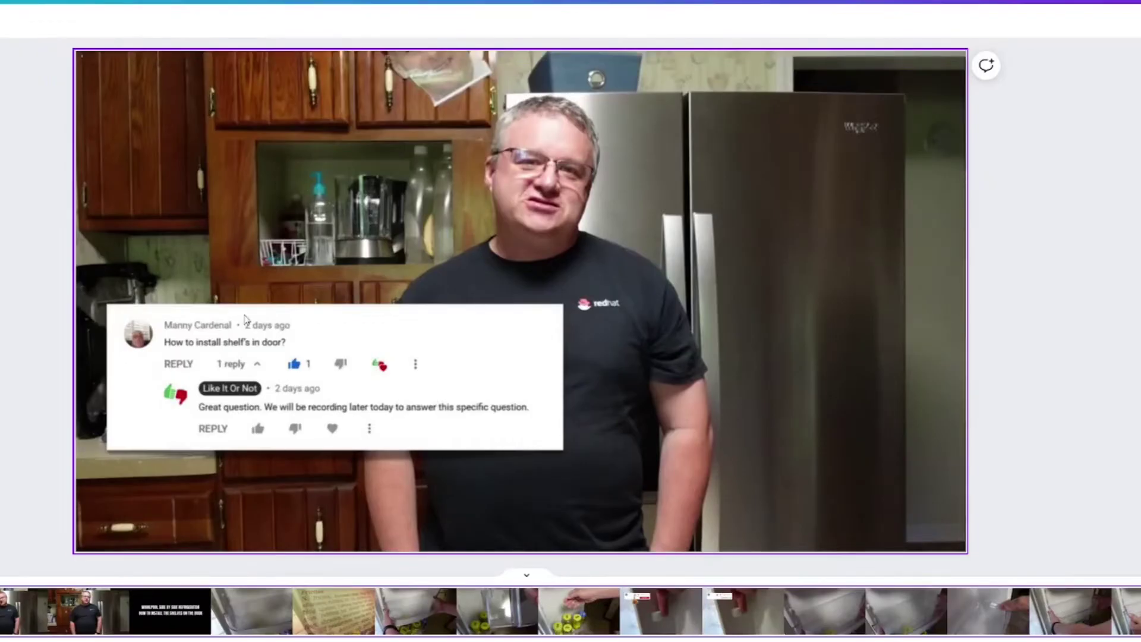
{"action": "left_click", "coordinate": [516, 208]}
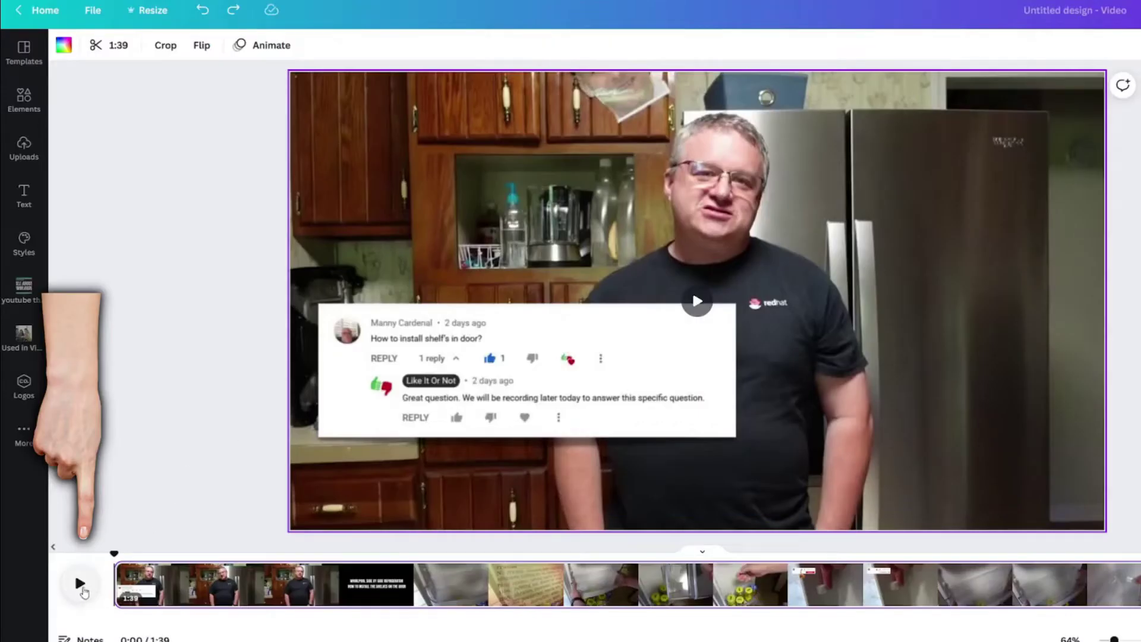
{"action": "left_click", "coordinate": [76, 582]}
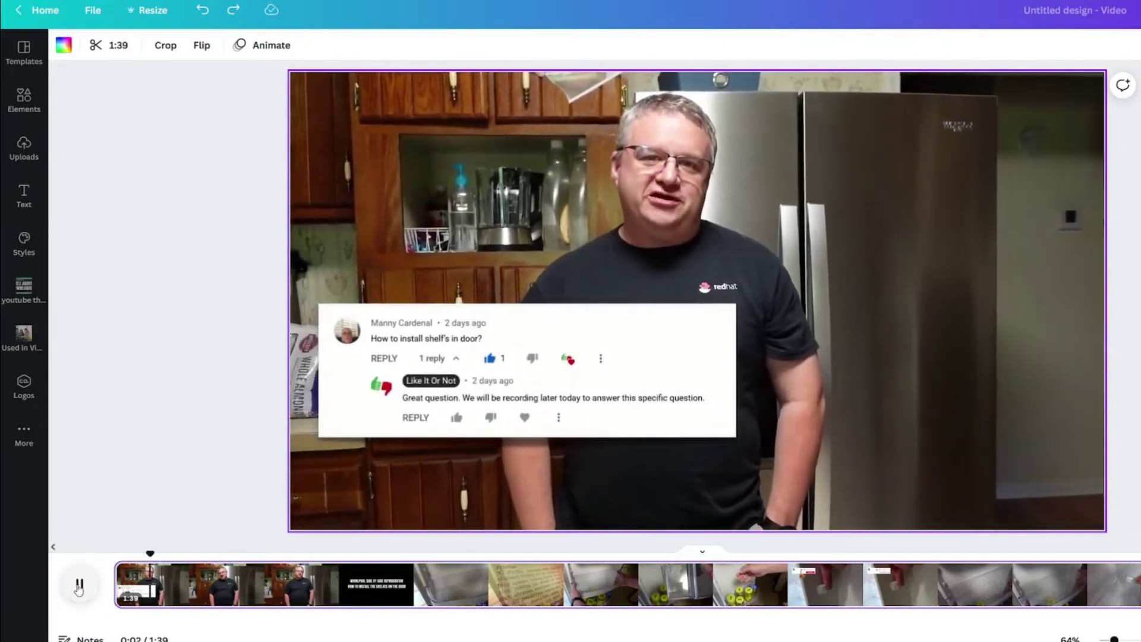
Step: Pause the preview and check the clip's frames at 0:09, 0:18 and 0:26
{"action": "left_click", "coordinate": [76, 576]}
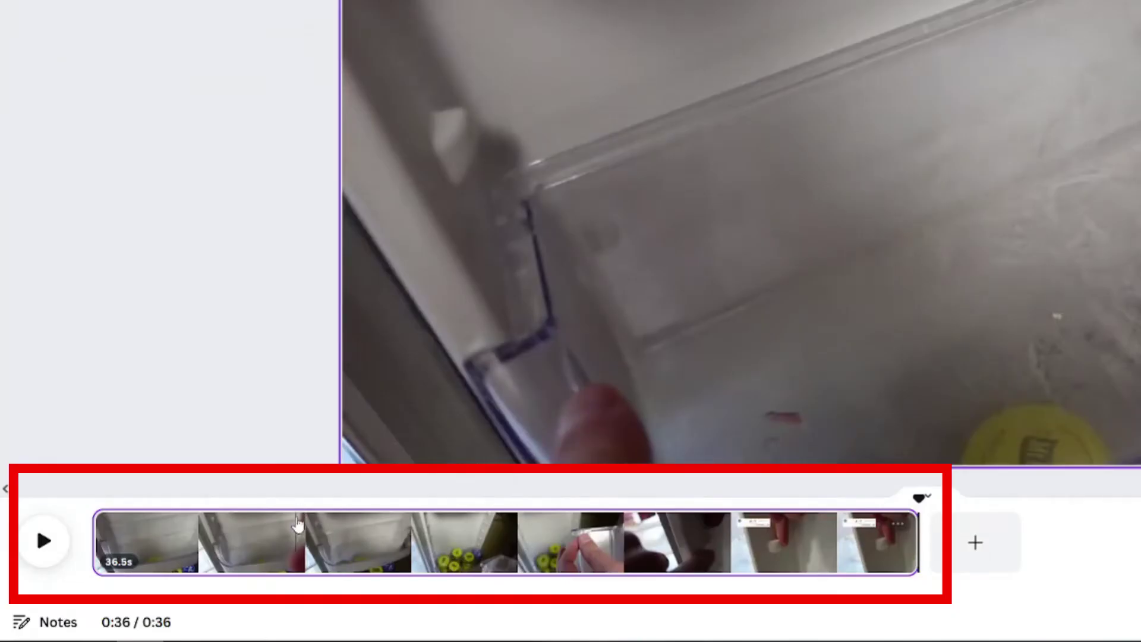
{"action": "left_click", "coordinate": [297, 525]}
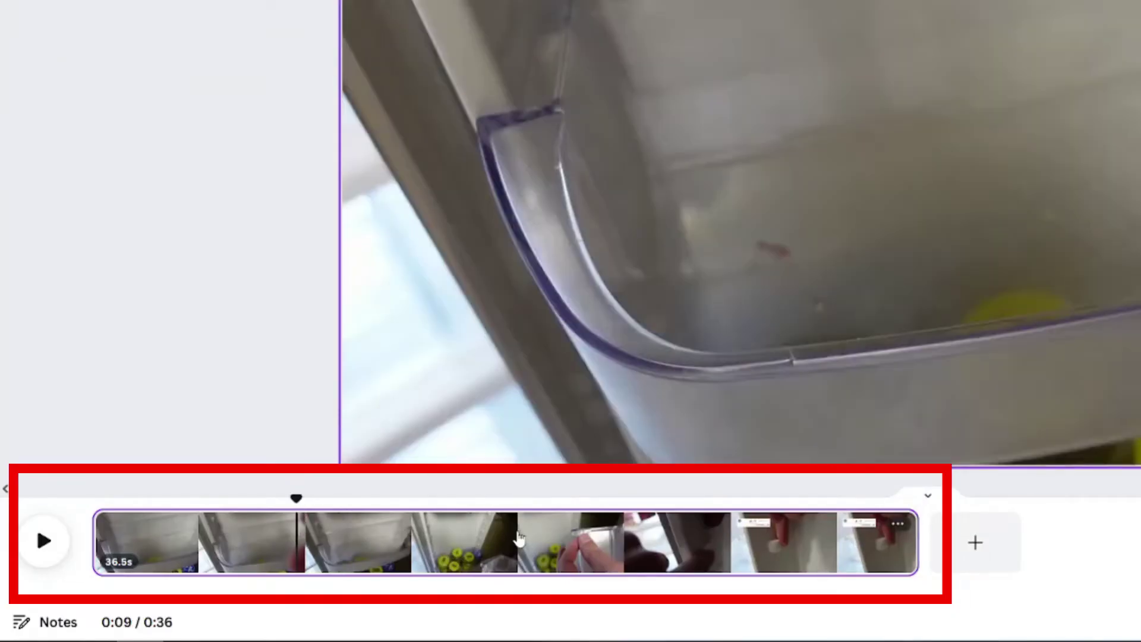
{"action": "left_click", "coordinate": [517, 532]}
{"action": "left_click", "coordinate": [690, 538]}
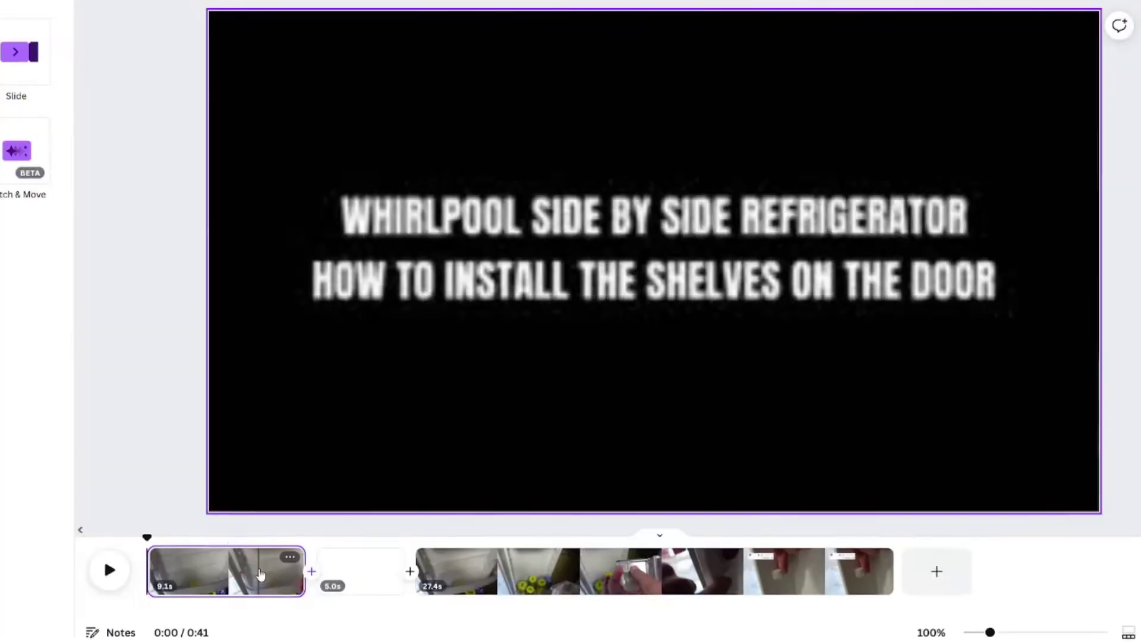
Step: Delete the 9.5s clip of the man talking, shortening the video to 1:29
{"action": "right_click", "coordinate": [504, 596]}
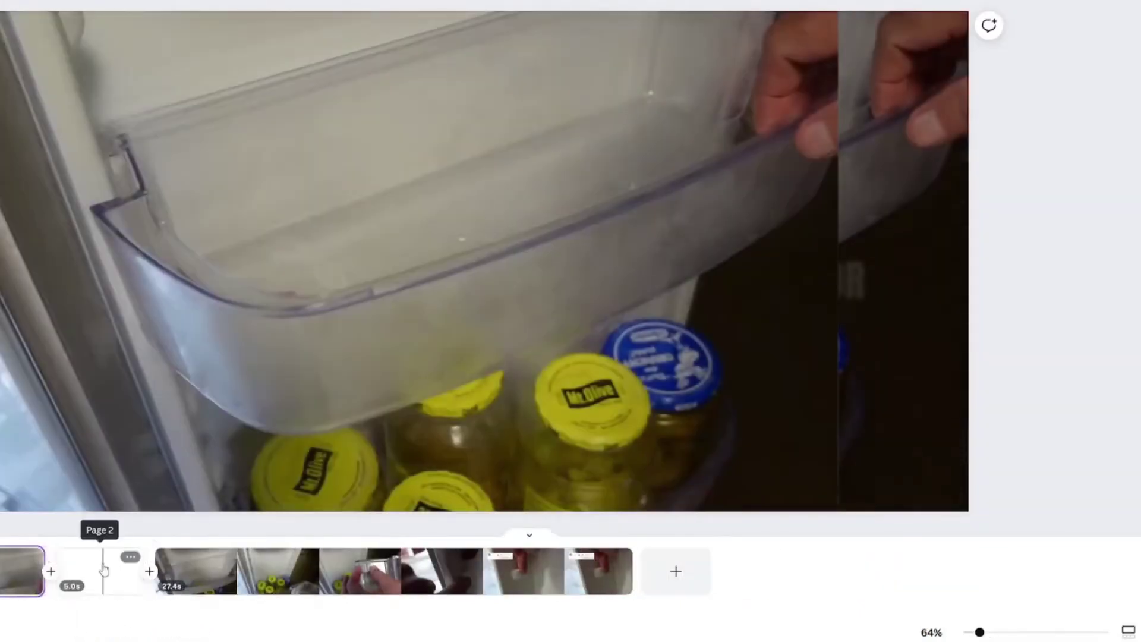
{"action": "left_click", "coordinate": [102, 567]}
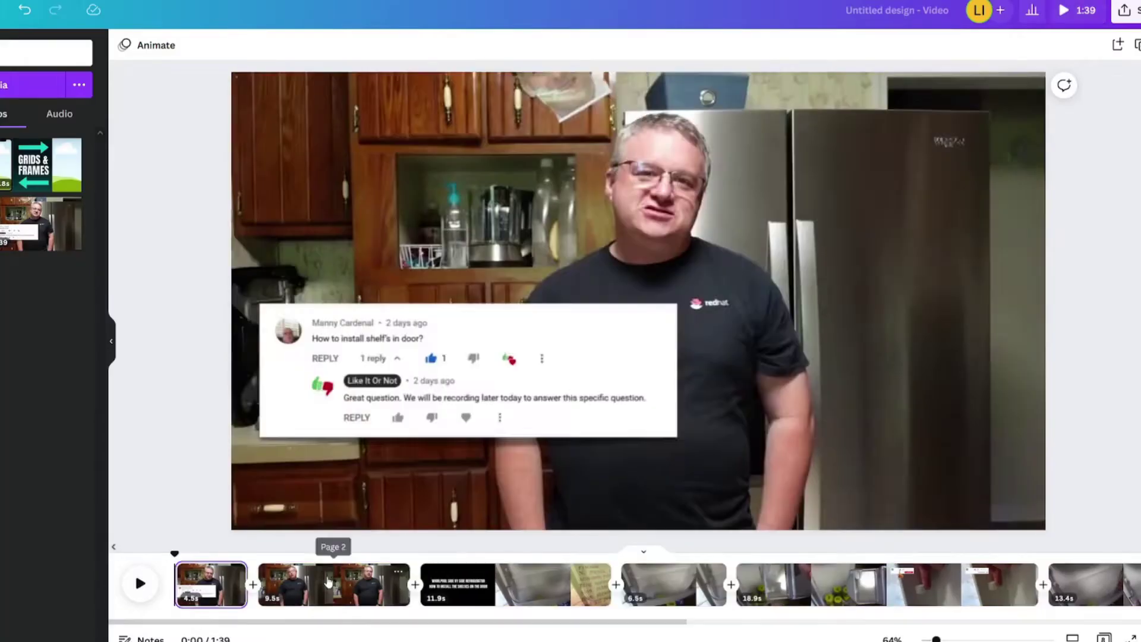
{"action": "left_click", "coordinate": [328, 581]}
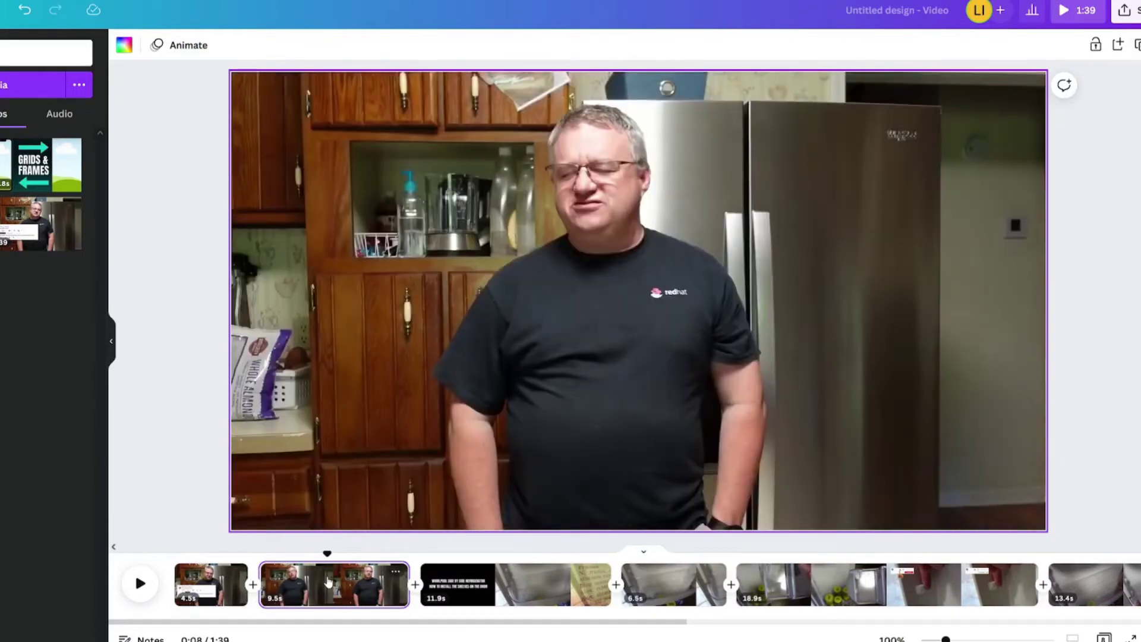
{"action": "key", "text": "Delete"}
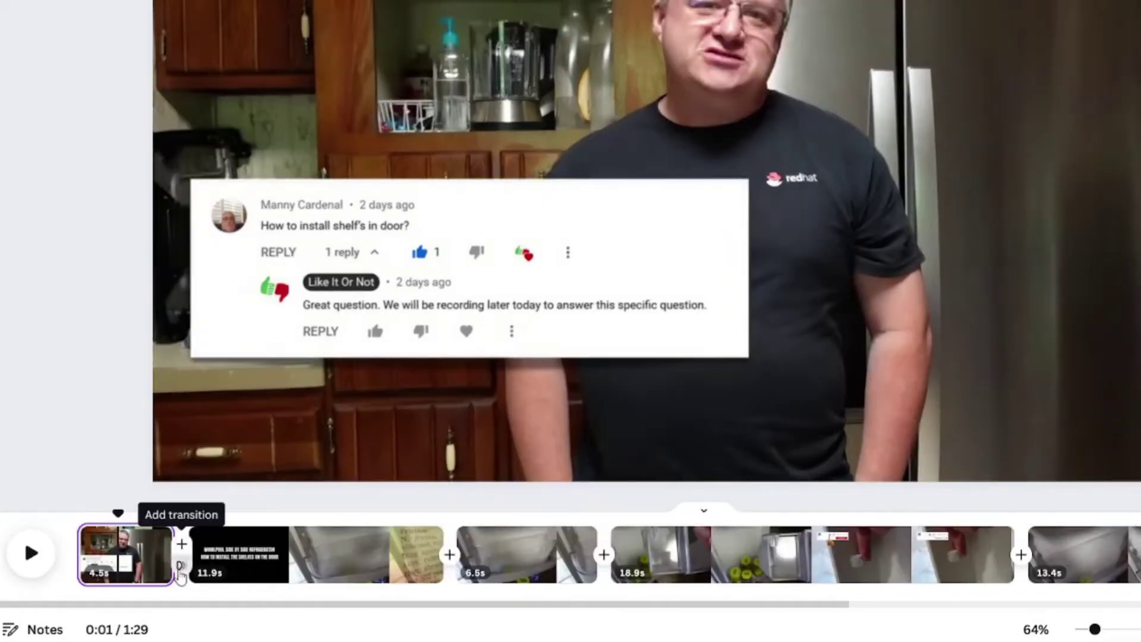
Step: Apply a Match & Move transition between the clips, starting with the first gap
{"action": "left_click", "coordinate": [181, 565]}
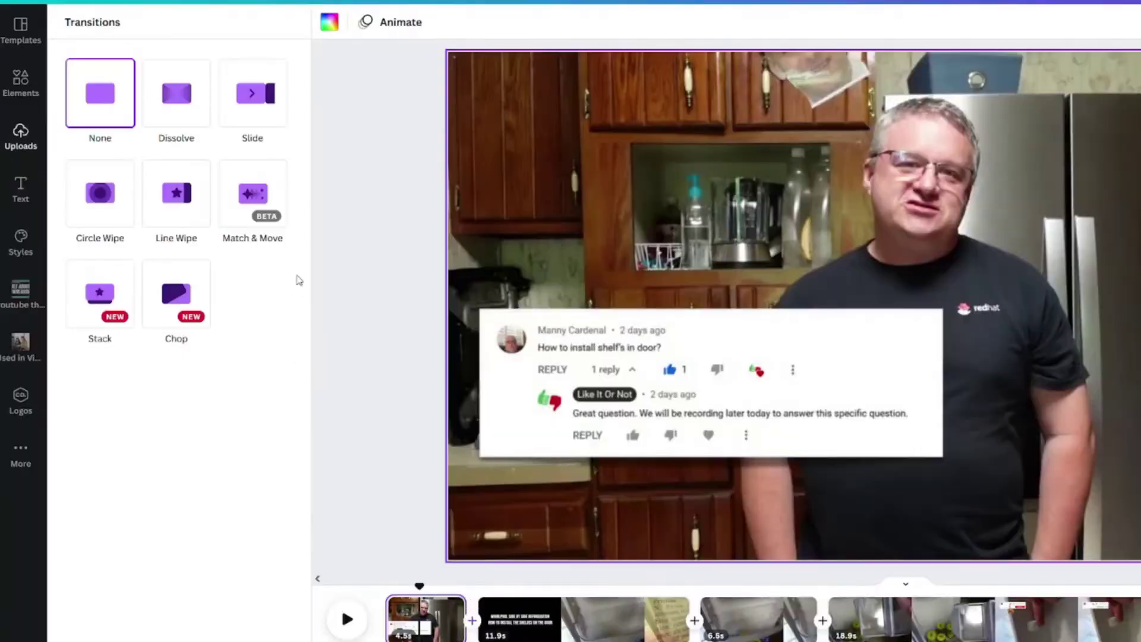
{"action": "left_click", "coordinate": [257, 208]}
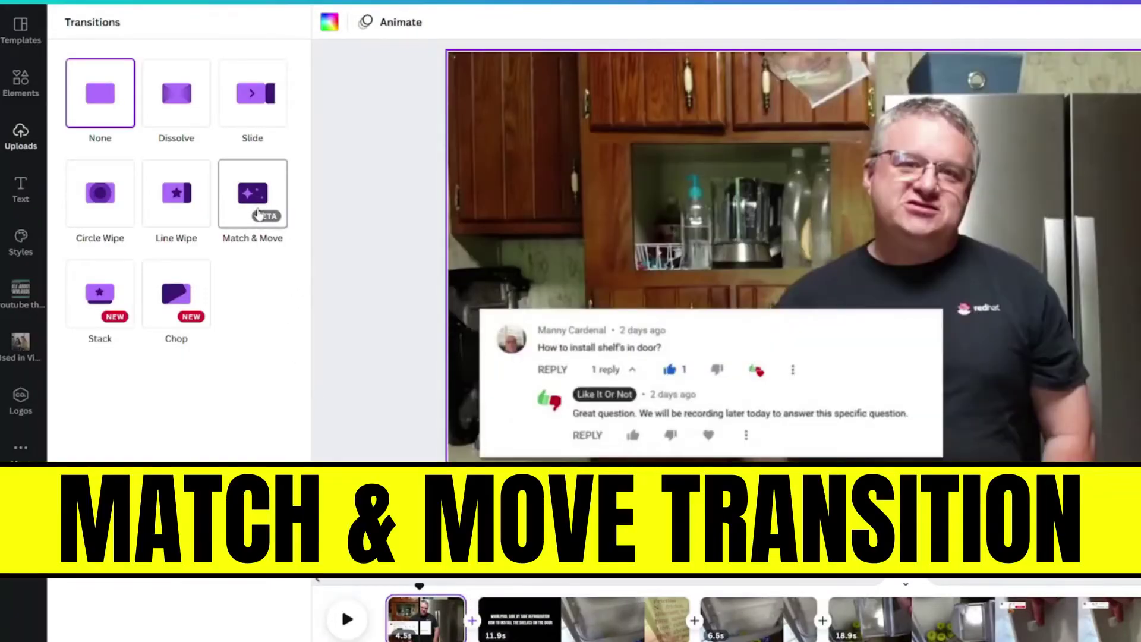
{"action": "left_click", "coordinate": [258, 214]}
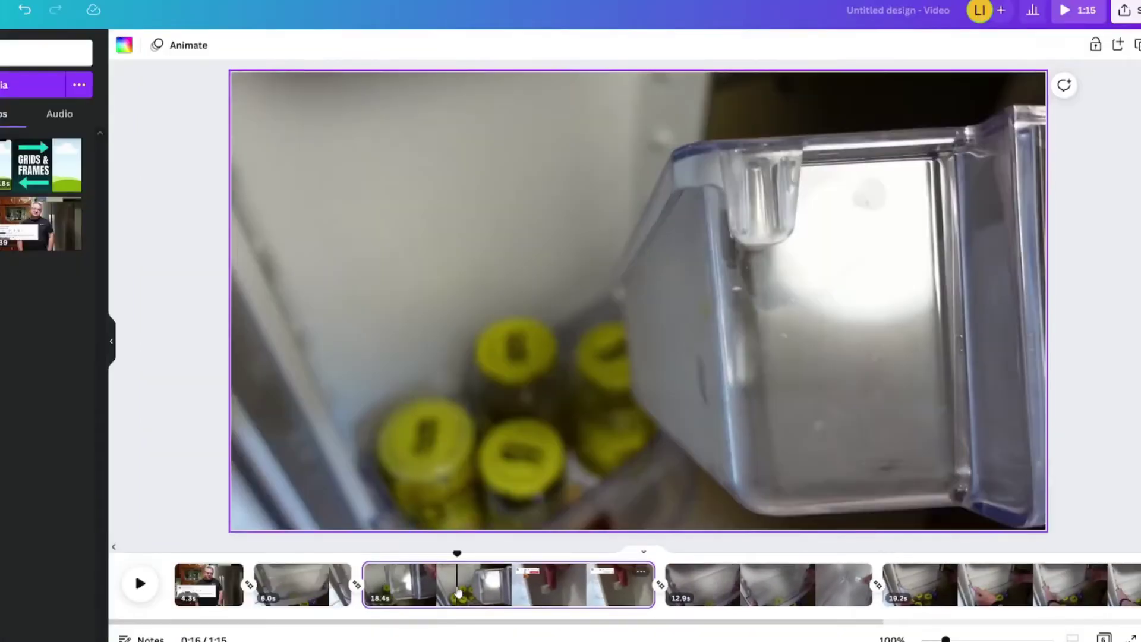
{"action": "key", "text": "Delete"}
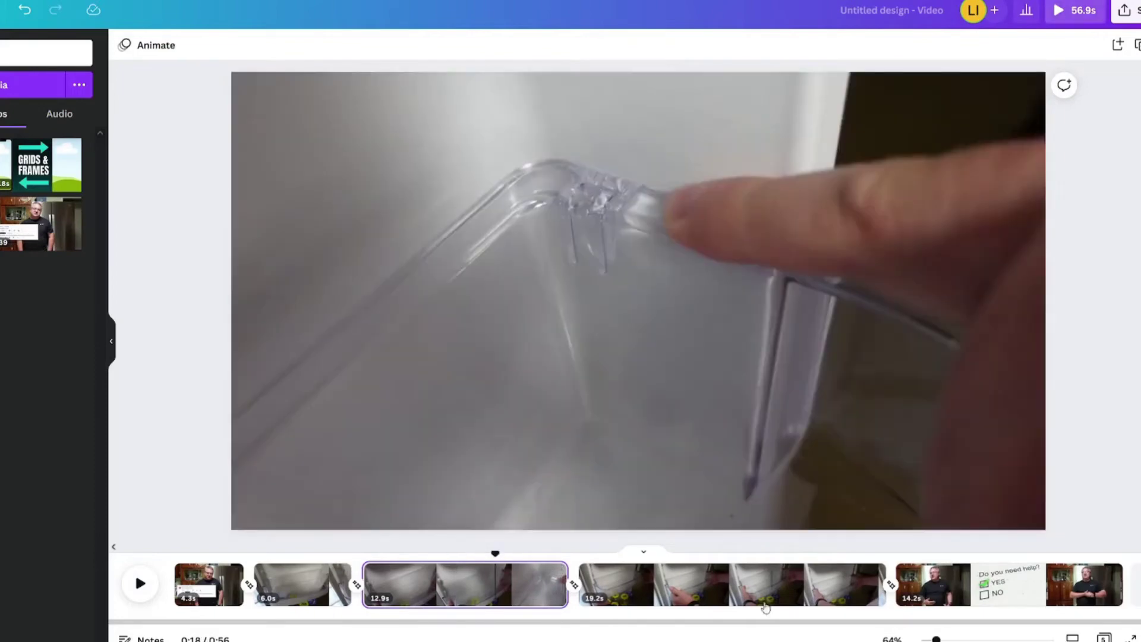
Step: Delete the 11.4s and 19.2s fridge clips and play back the edited video
{"action": "left_click", "coordinate": [759, 597]}
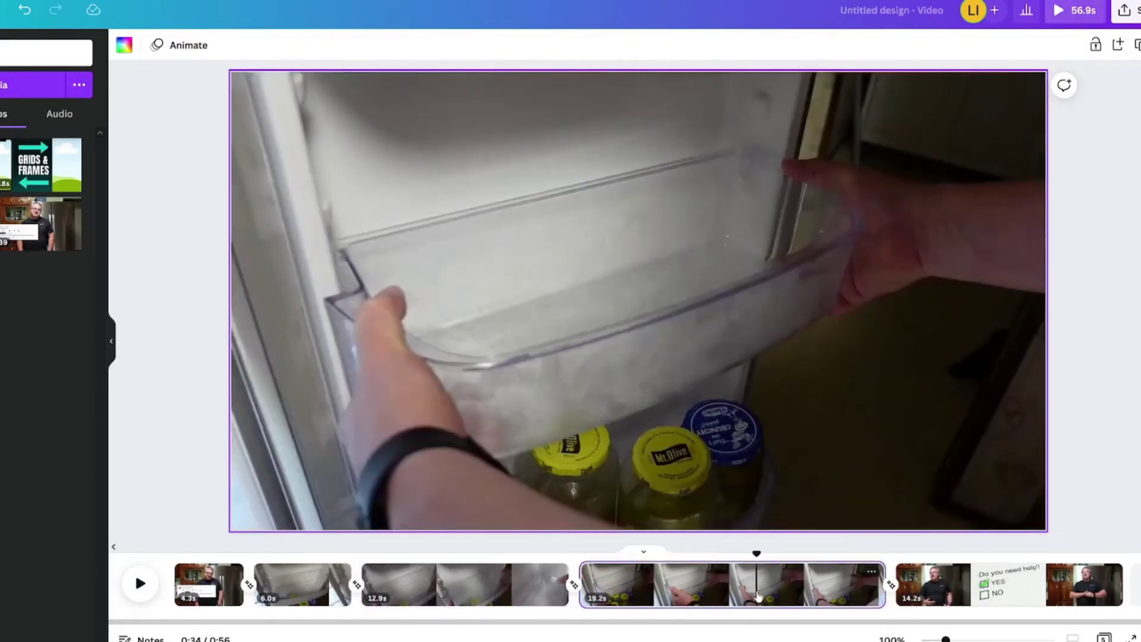
{"action": "key", "text": "Delete"}
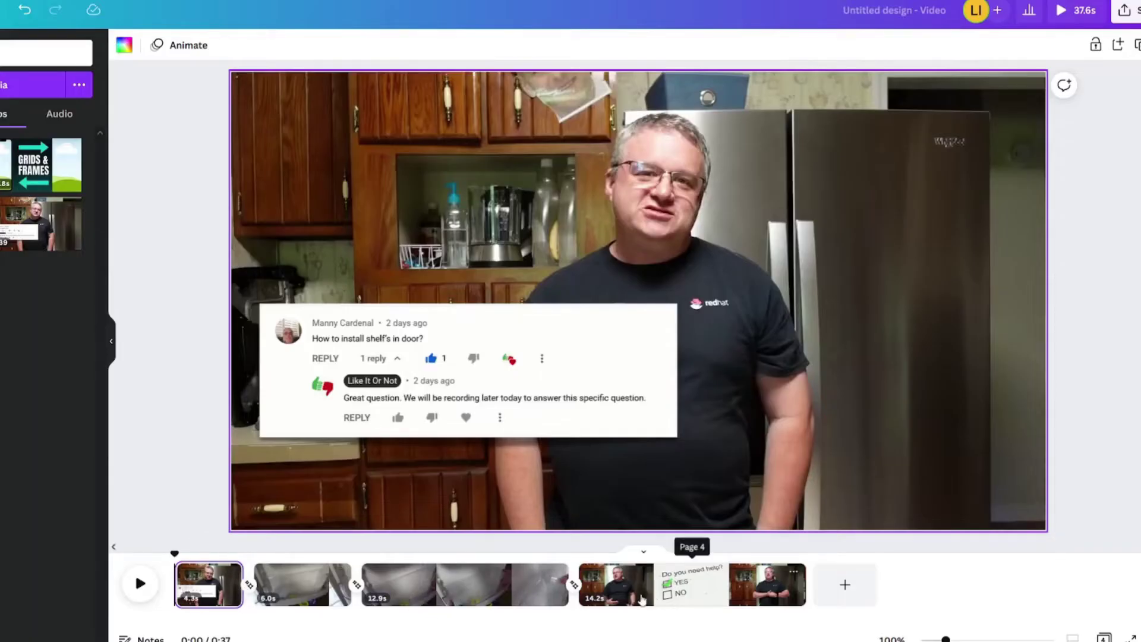
{"action": "left_click", "coordinate": [147, 587]}
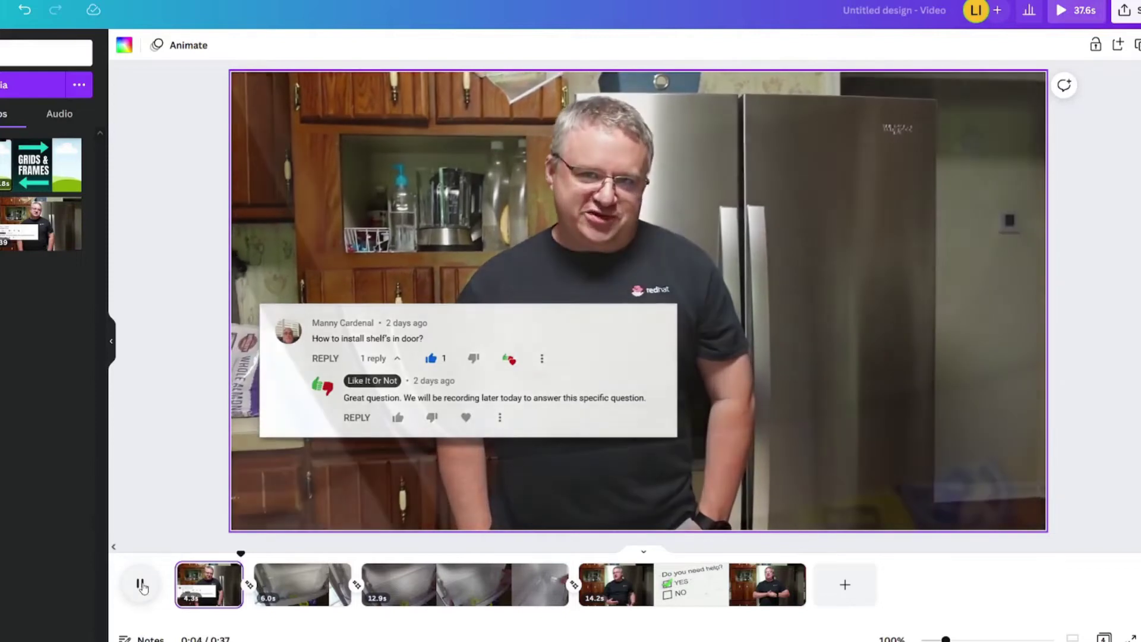
{"action": "left_click", "coordinate": [255, 574]}
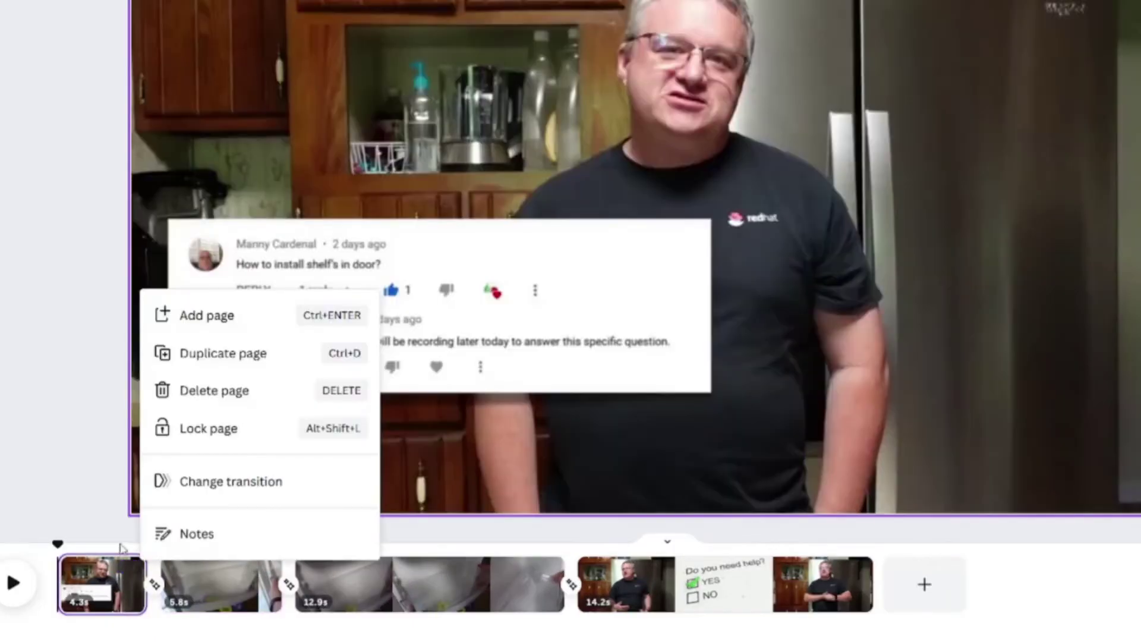
Step: Trim the start of the second clip, leaving four clips totalling 39.2 seconds
{"action": "left_click", "coordinate": [122, 548]}
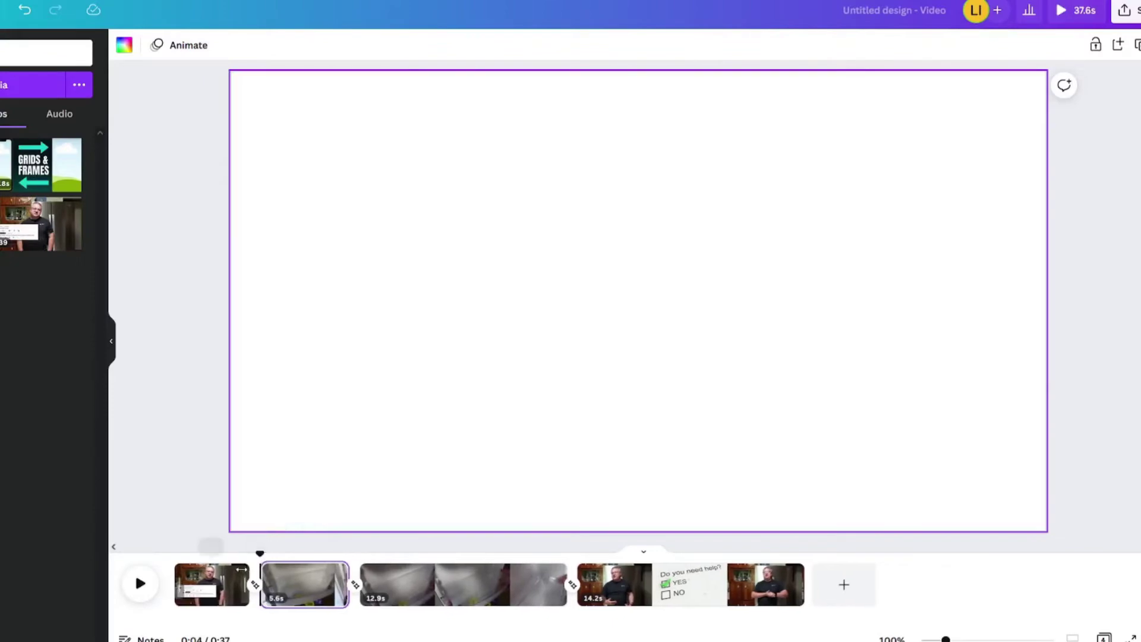
{"action": "left_click", "coordinate": [236, 573]}
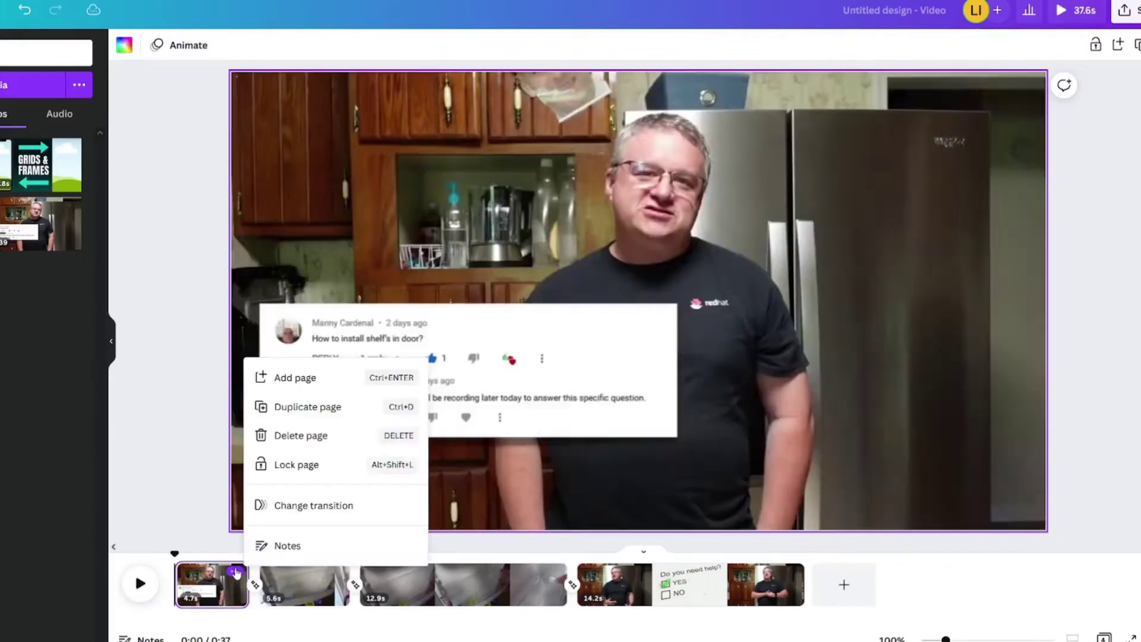
{"action": "left_click", "coordinate": [232, 574]}
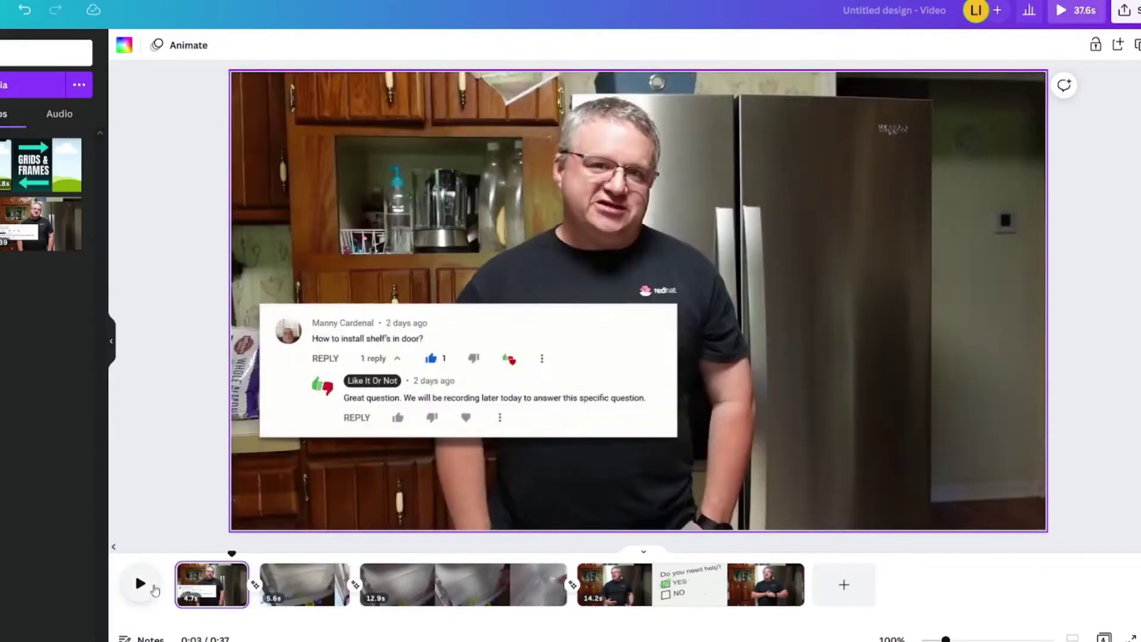
{"action": "left_click_drag", "start_coordinate": [255, 585], "coordinate": [248, 569]}
{"action": "left_click", "coordinate": [211, 594]}
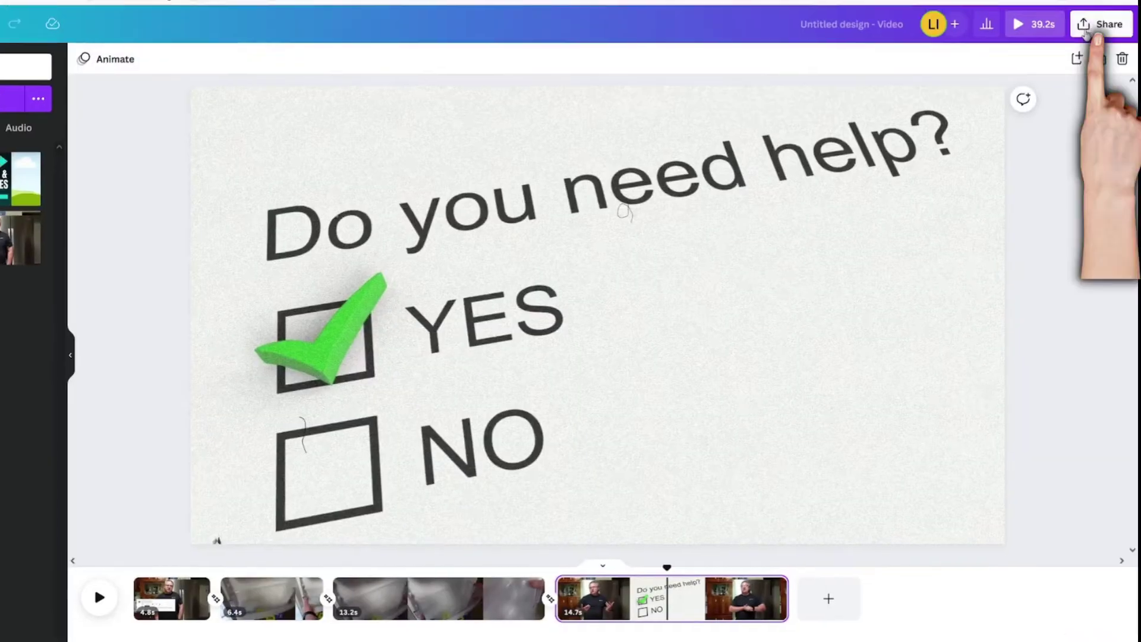
Step: Download all pages of the video as an MP4
{"action": "left_click", "coordinate": [1136, 9]}
{"action": "left_click", "coordinate": [939, 339]}
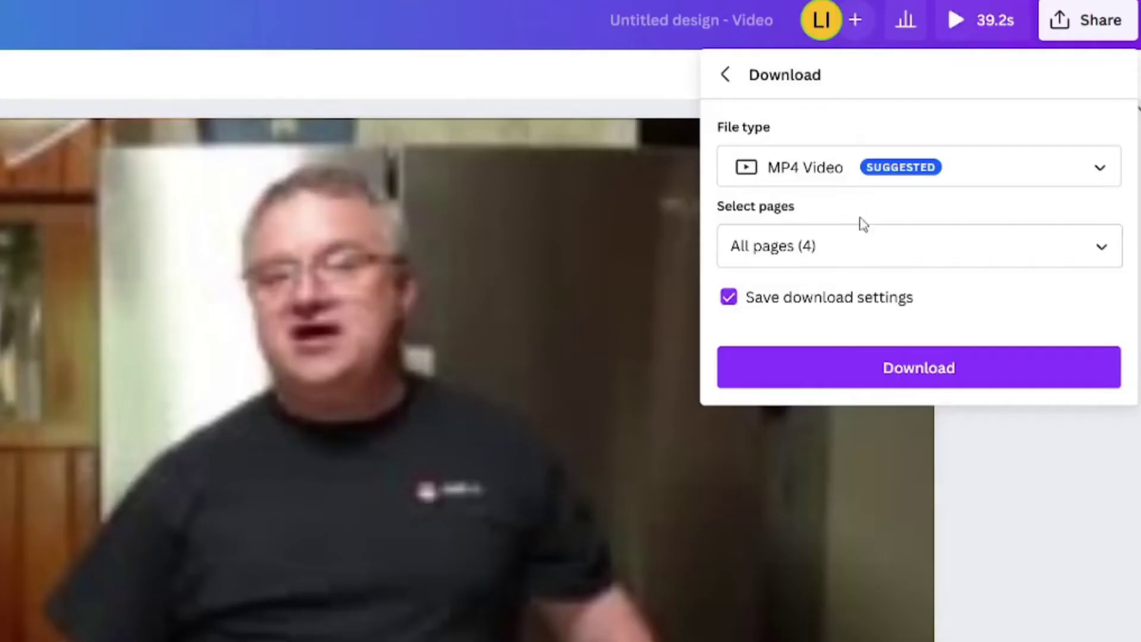
{"action": "left_click", "coordinate": [857, 380]}
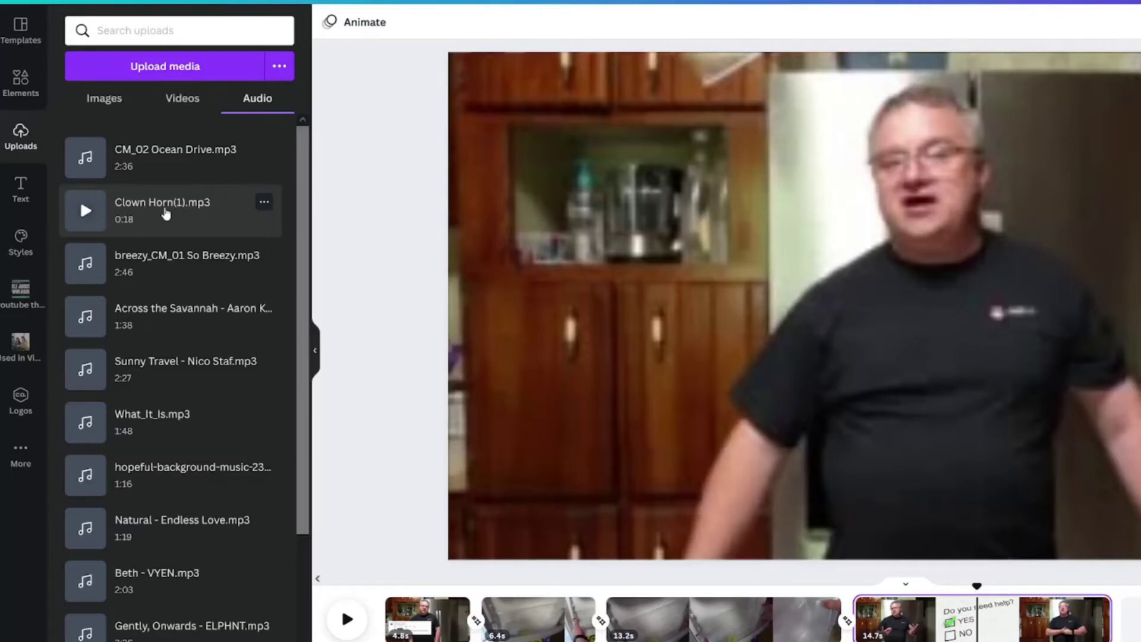
Step: Add Clown Horn(1).mp3 and move its audio track to the start of the timeline
{"action": "left_click", "coordinate": [166, 214]}
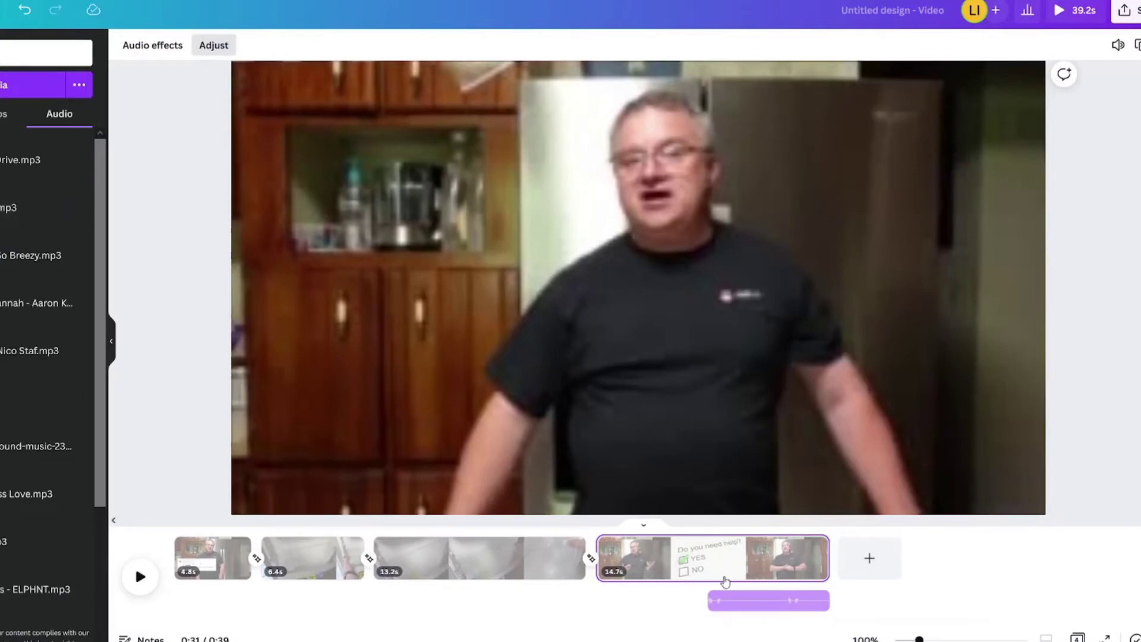
{"action": "left_click", "coordinate": [750, 605]}
{"action": "left_click_drag", "start_coordinate": [758, 606], "coordinate": [216, 604]}
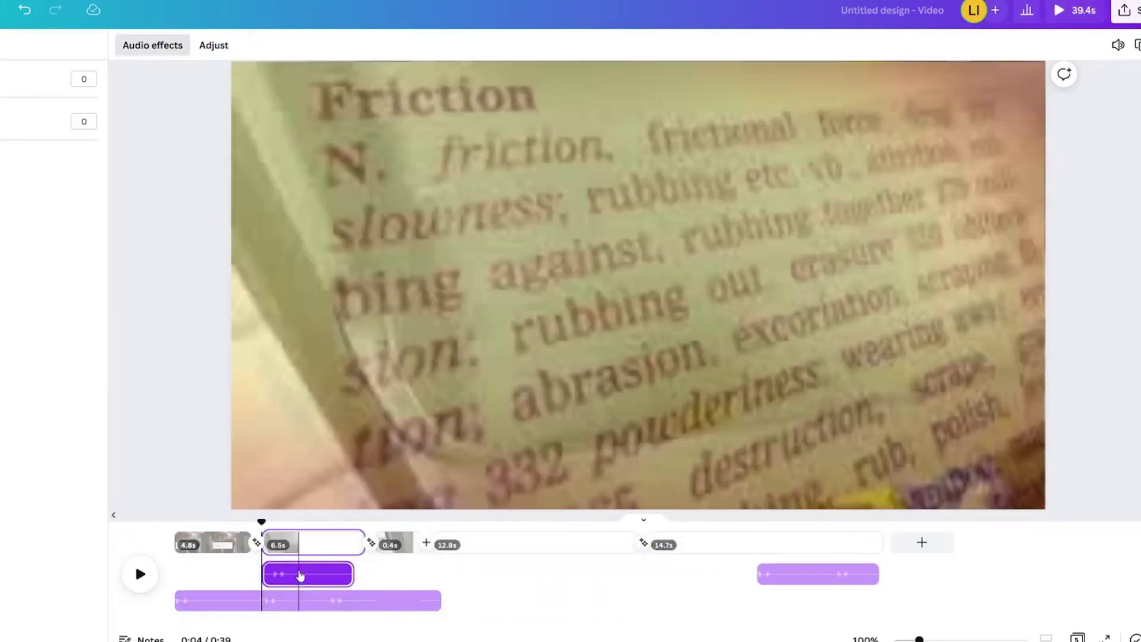
{"action": "left_click", "coordinate": [297, 577]}
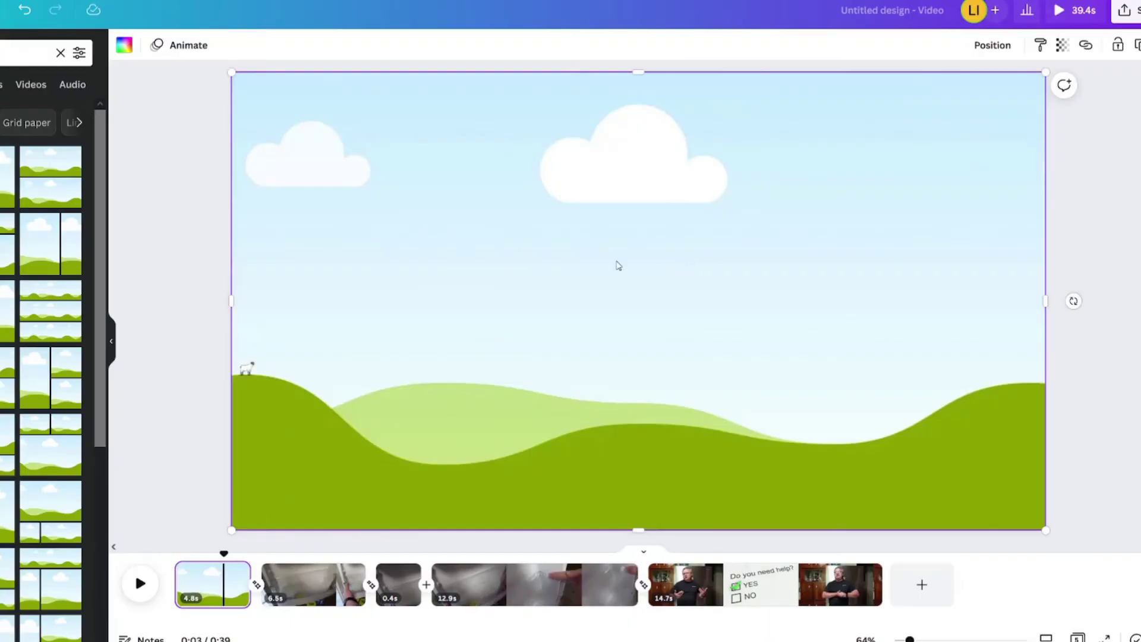
Step: Rewind the timeline to the start, which now opens on the 4.8s sky-and-hills page
{"action": "left_click", "coordinate": [173, 568]}
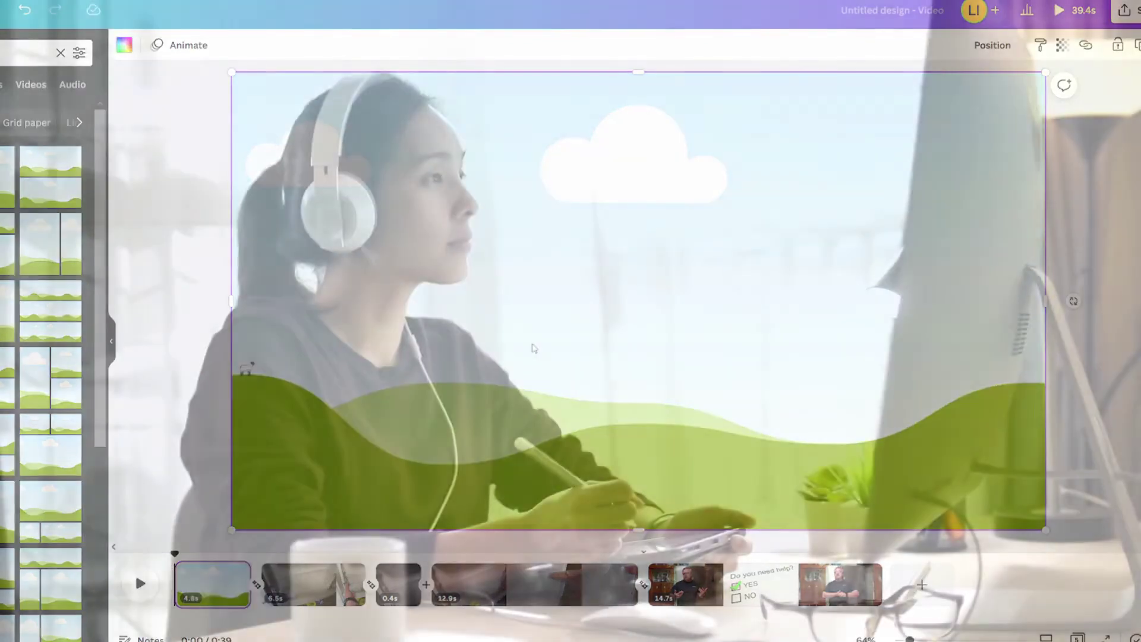